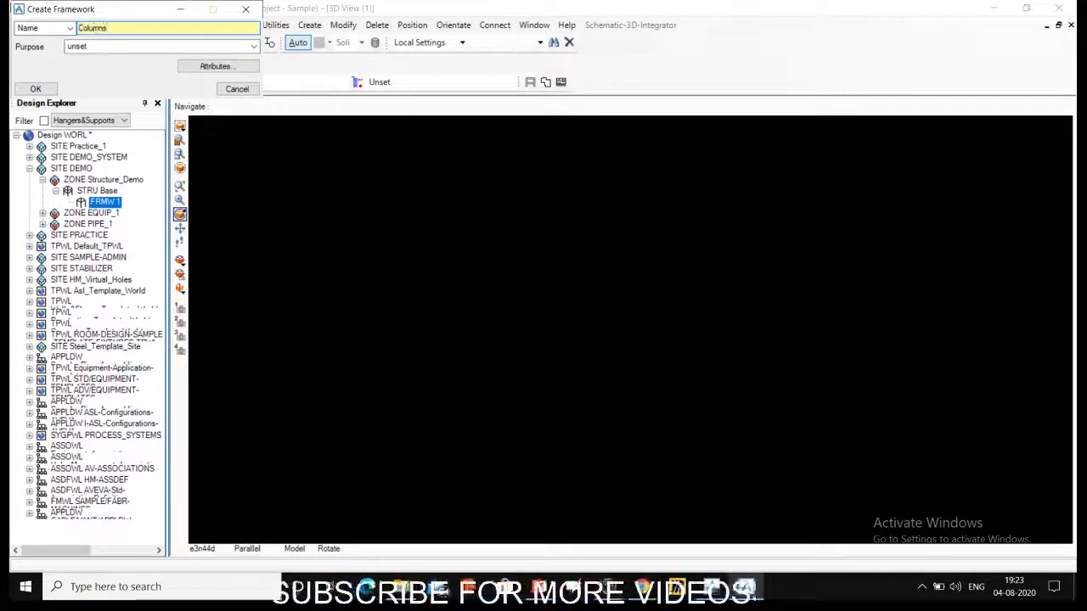
Name the new framework under the Base structure Columns_Demo and create it.
text(_De)
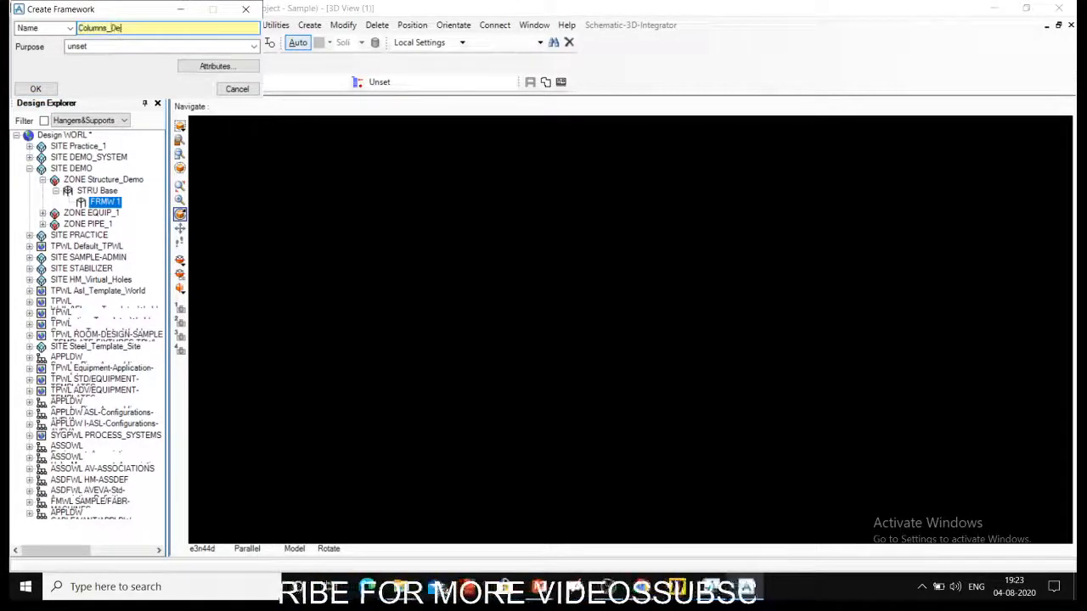
key(Tab)
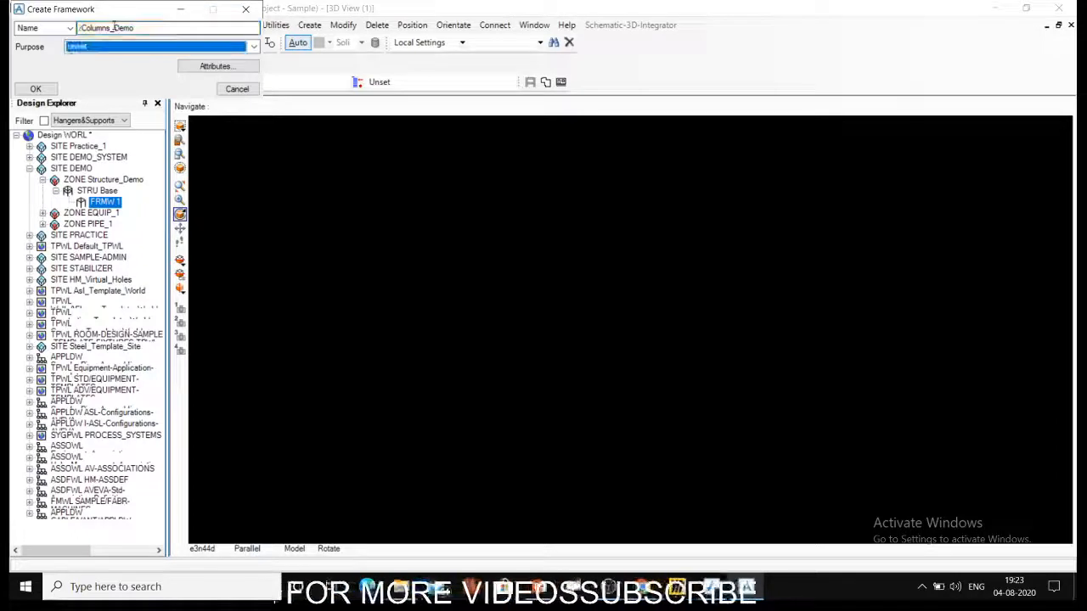
click(26, 90)
Create a second framework named Beams_Demo under the Base structure.
click(309, 25)
click(333, 144)
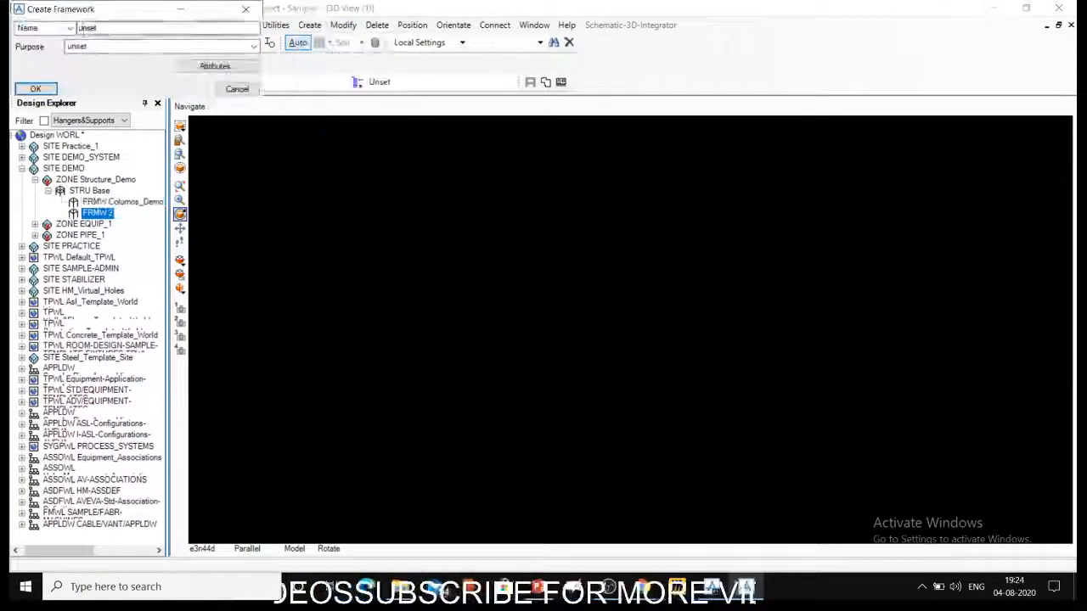
double_click(98, 28)
text(Be)
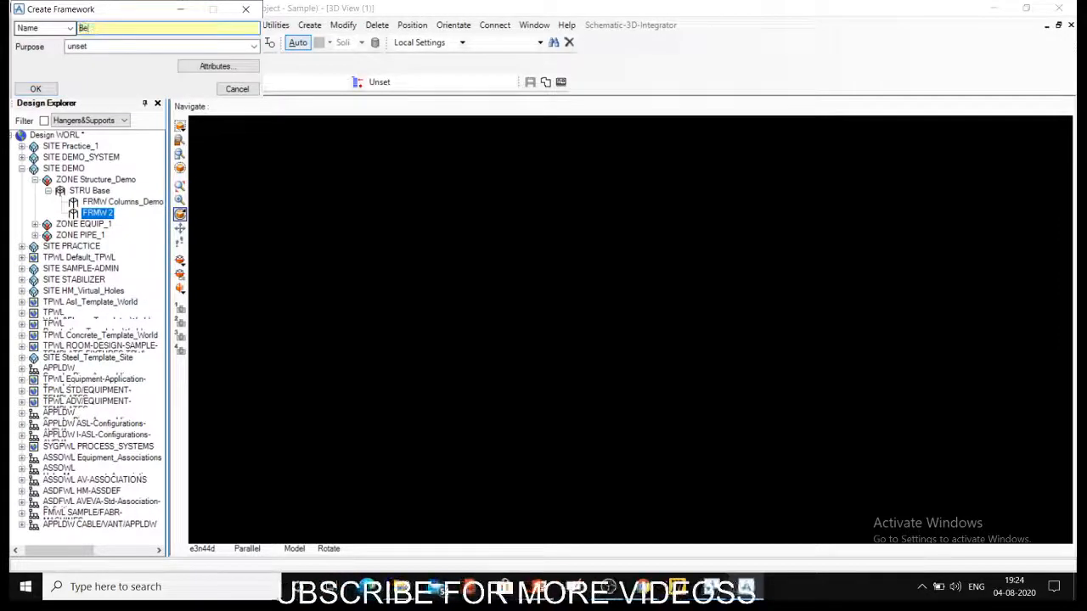
text(ams_Demo)
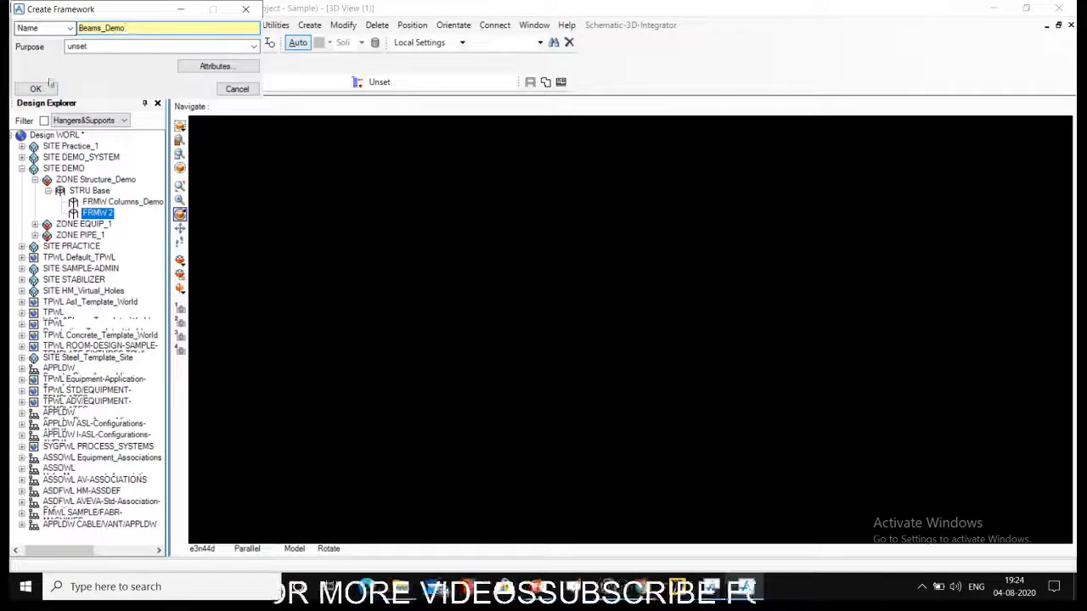
key(Return)
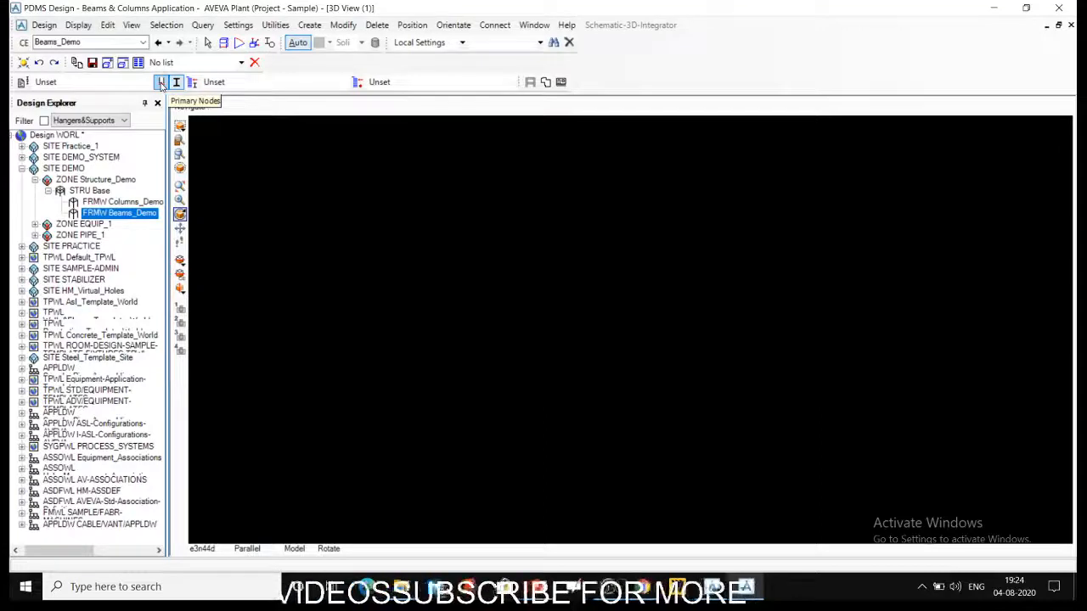
Make the Columns_Demo framework the current element.
click(309, 24)
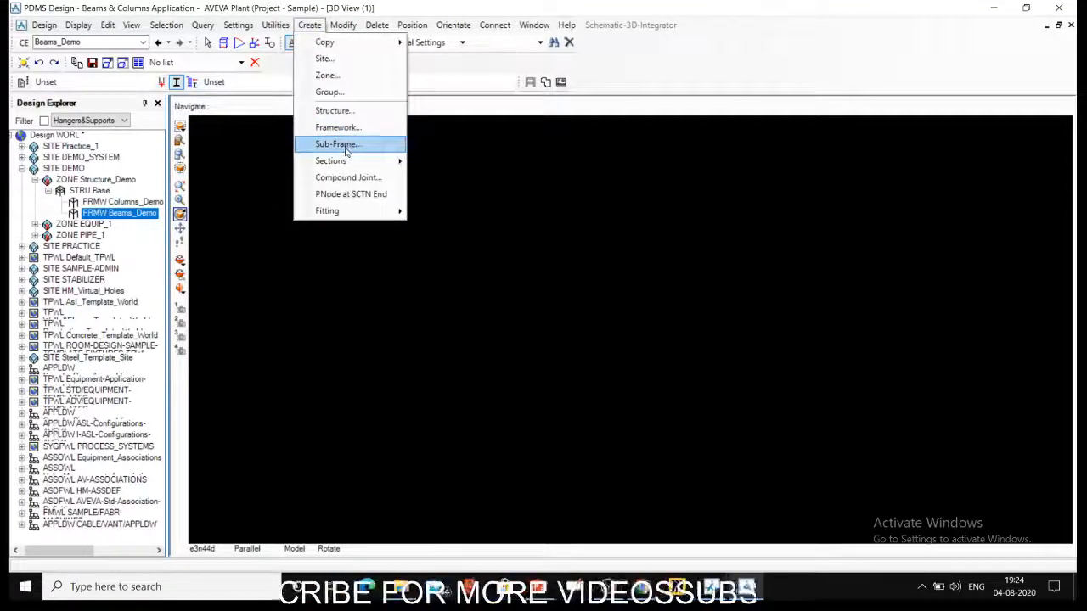
click(115, 202)
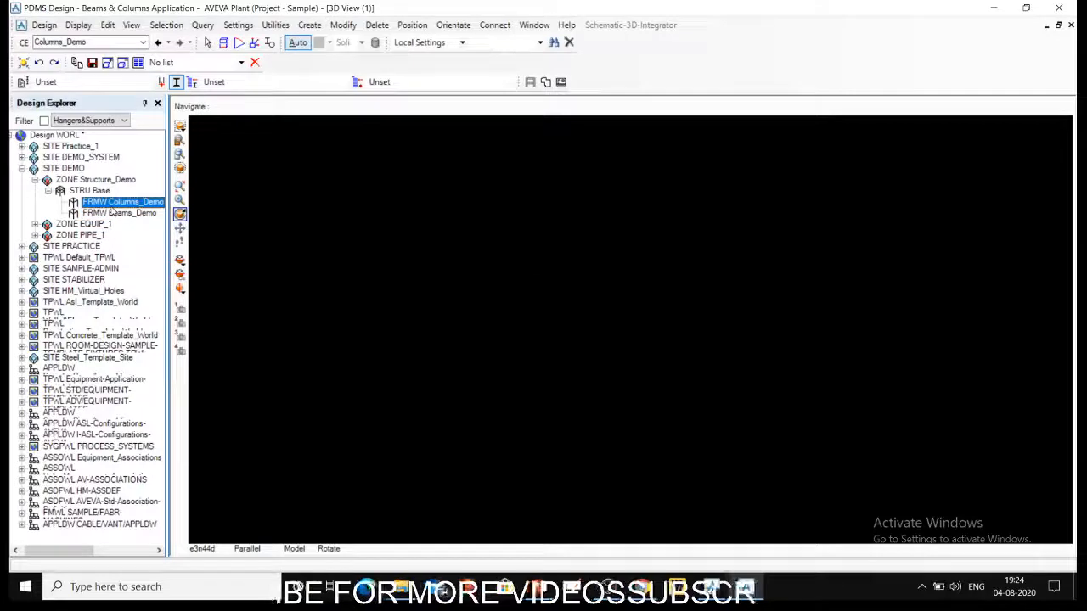
click(309, 24)
click(344, 146)
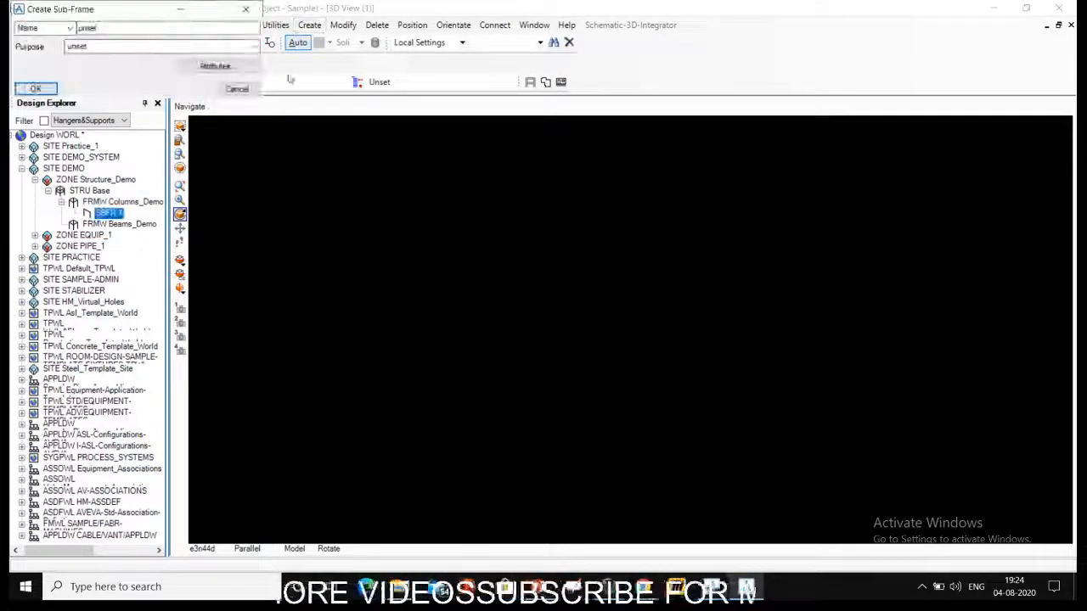
click(251, 10)
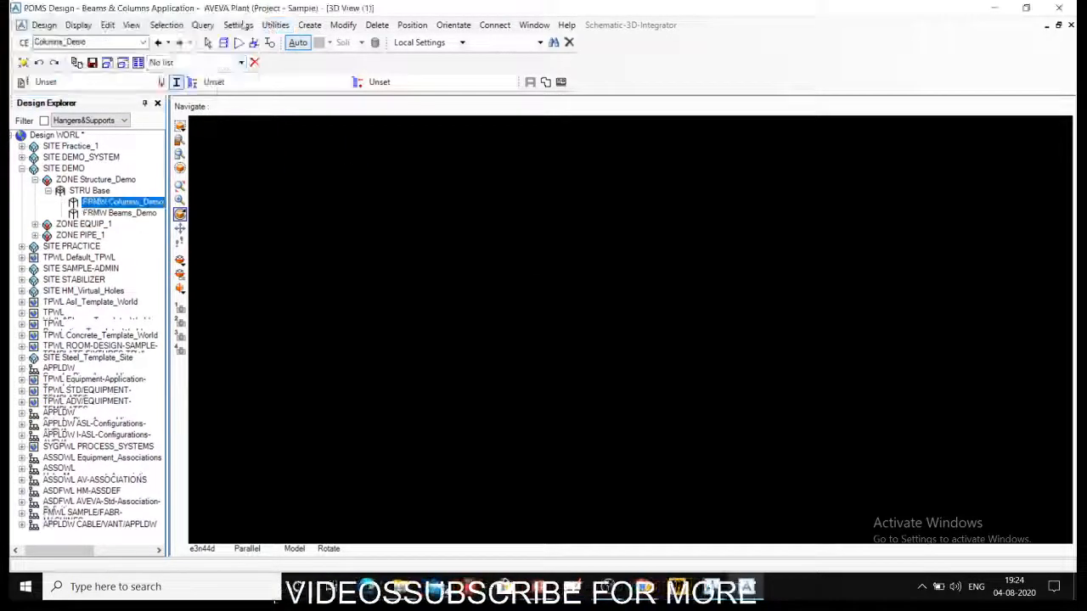
Create a sub-frame named Struct under the Columns_Demo framework, leaving its purpose unset.
click(309, 24)
click(345, 144)
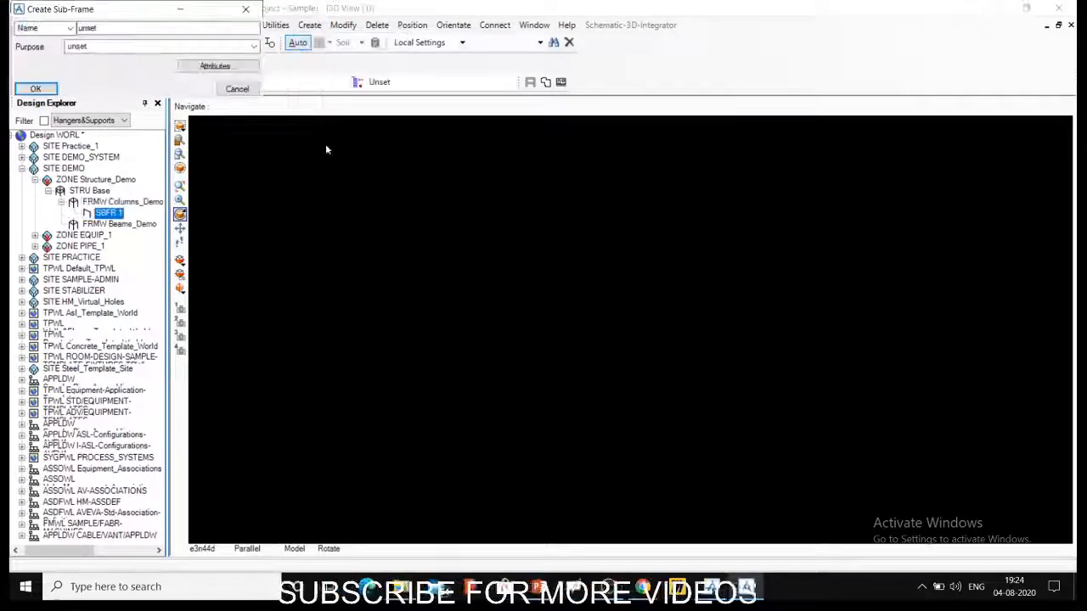
drag(132, 29, 75, 27)
text(Struct)
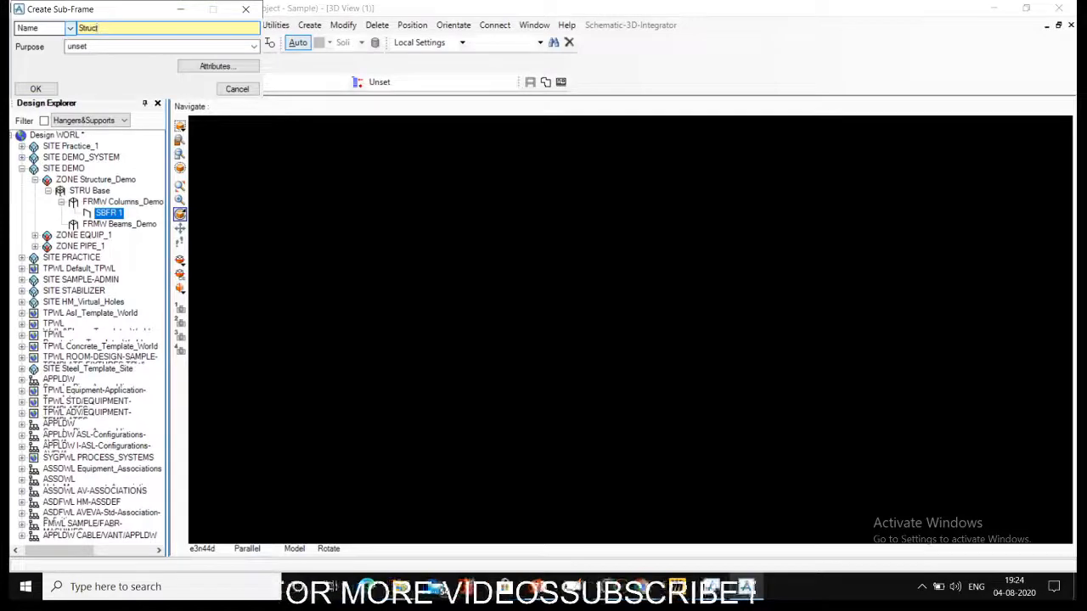
key(Tab)
click(35, 88)
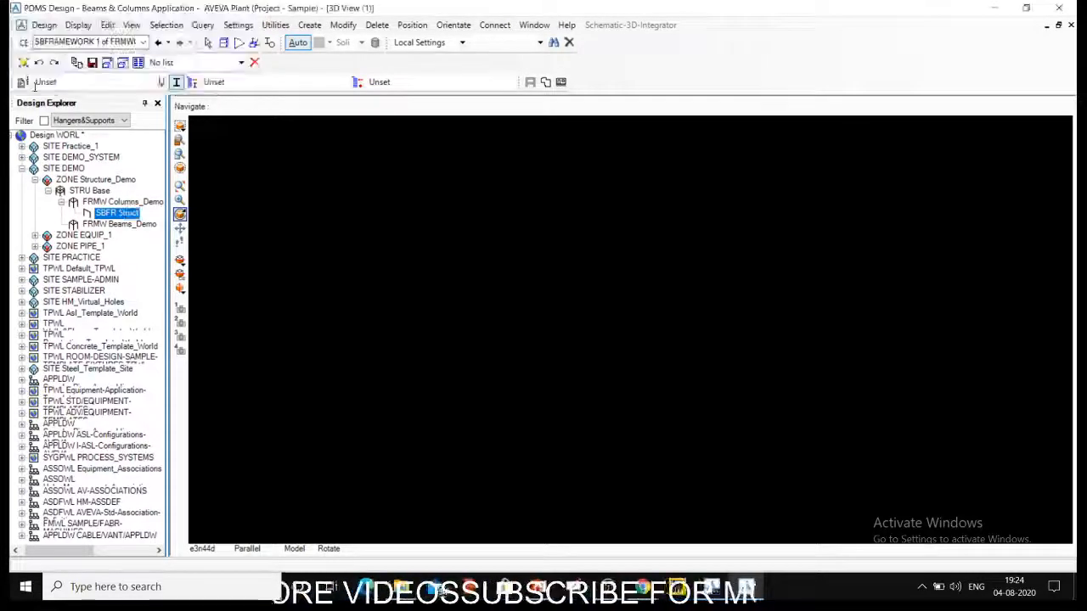
Create a second sub-frame named points_C under the Columns_Demo framework.
click(308, 25)
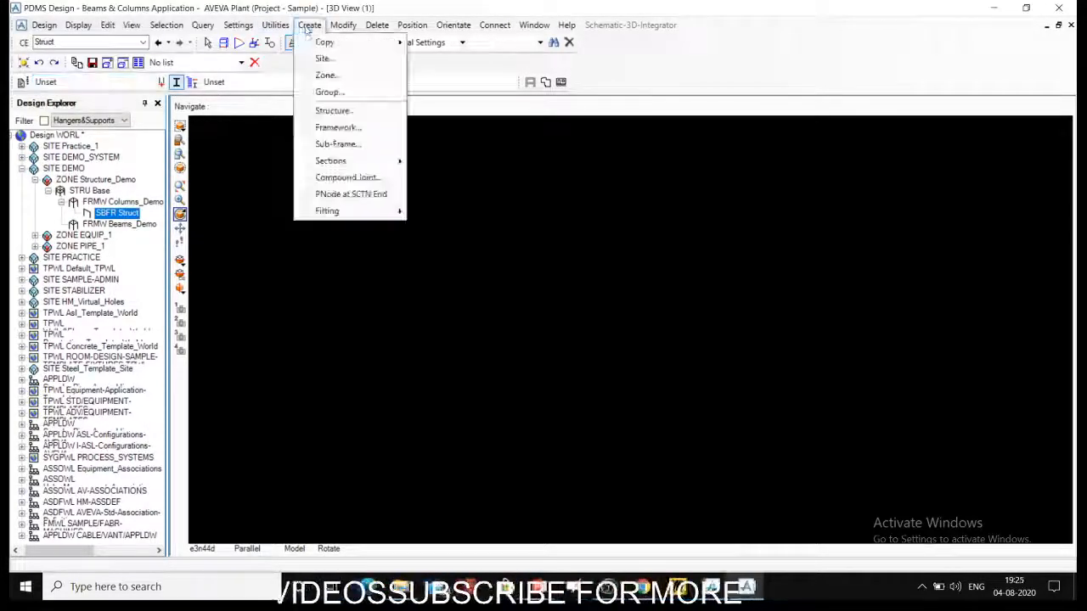
click(336, 144)
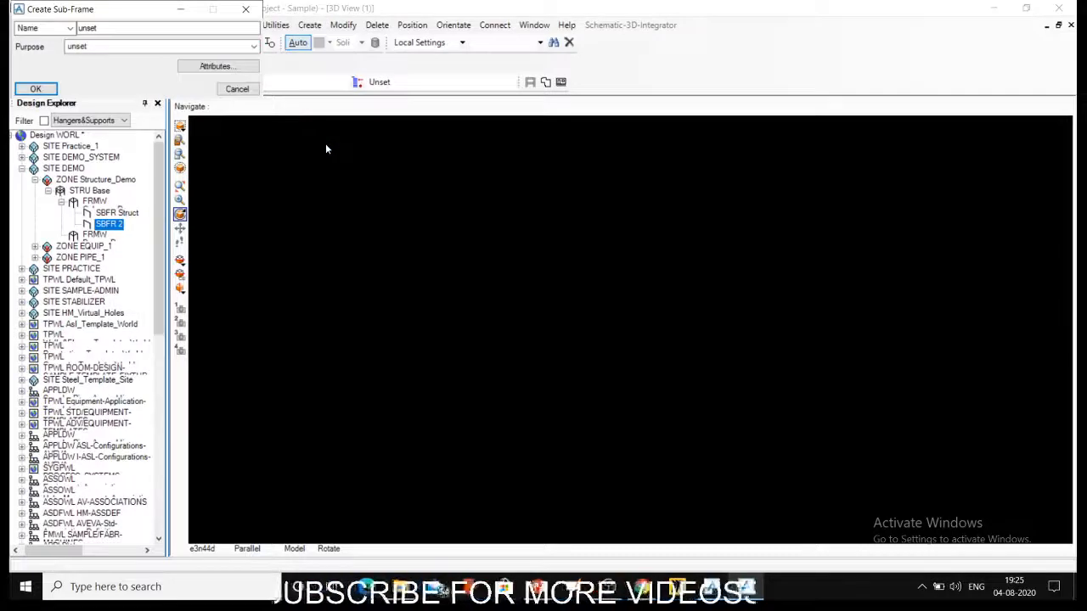
click(181, 25)
key(BackSpace)
key(BackSpace)
key(BackSpace)
key(BackSpace)
key(BackSpace)
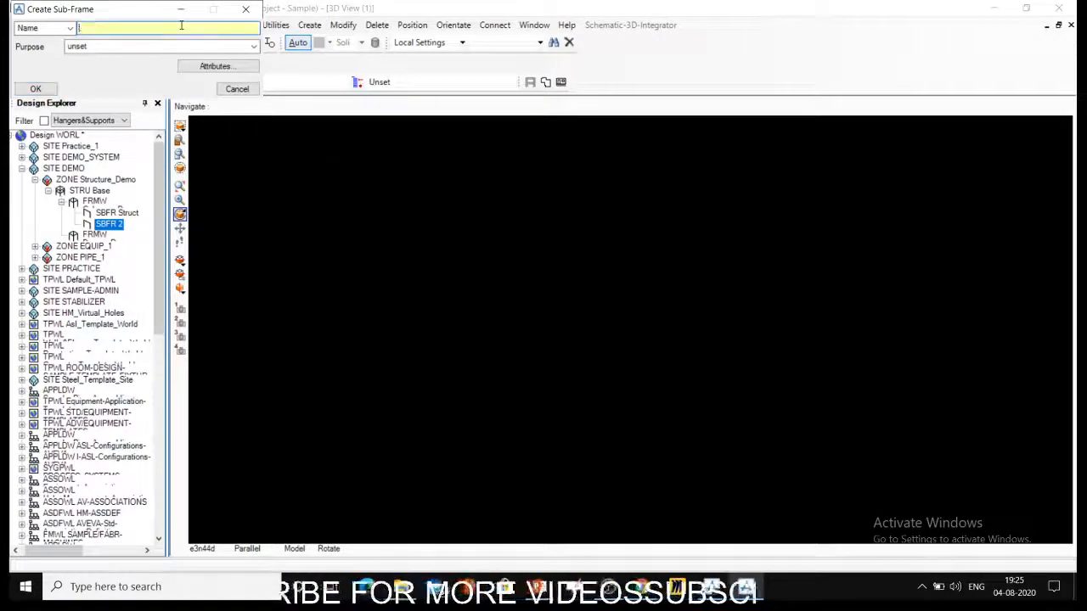
text(ps)
text(ints_C)
click(36, 88)
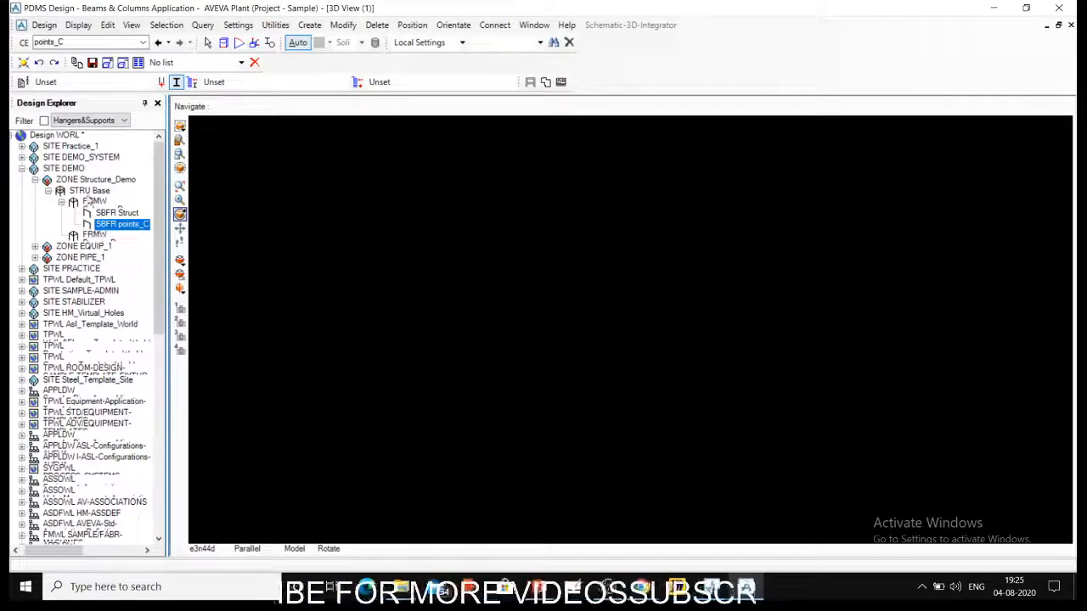
Undock the Beams & Columns toolbar so that it floats over the 3D view.
drag(9, 81, 284, 129)
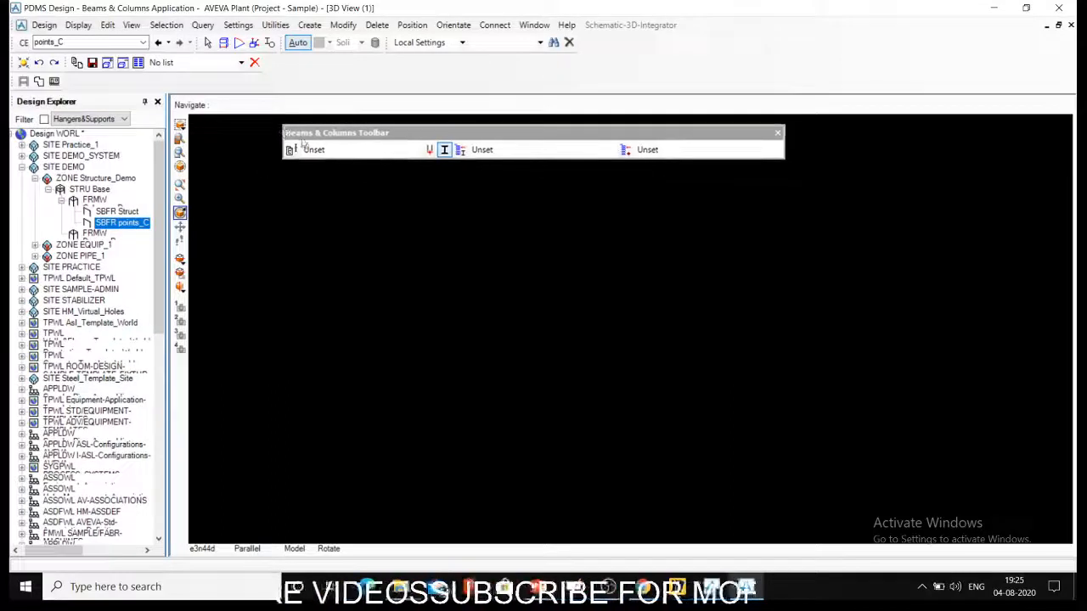
click(309, 28)
click(140, 201)
Start creating a straight section in the Struct sub-frame and close the section options form.
click(116, 210)
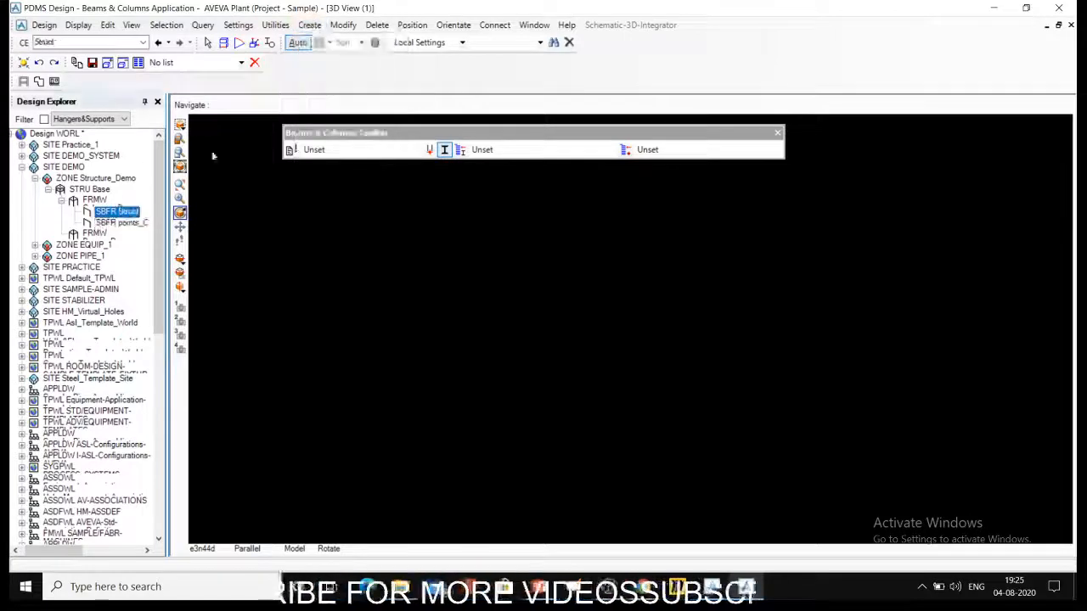
click(310, 25)
mouse_move(331, 162)
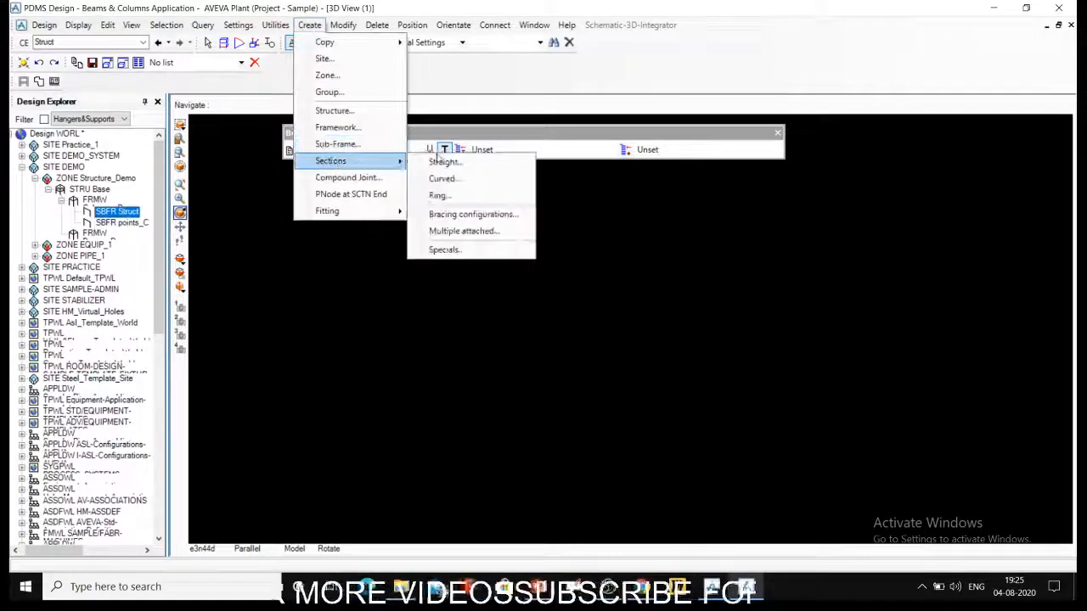
click(443, 162)
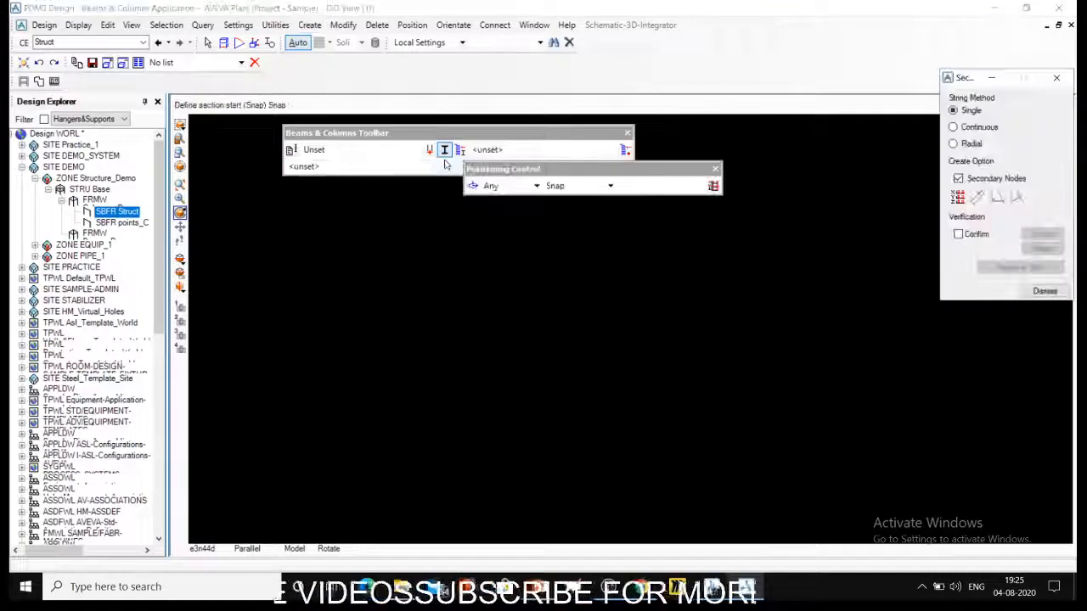
click(1056, 79)
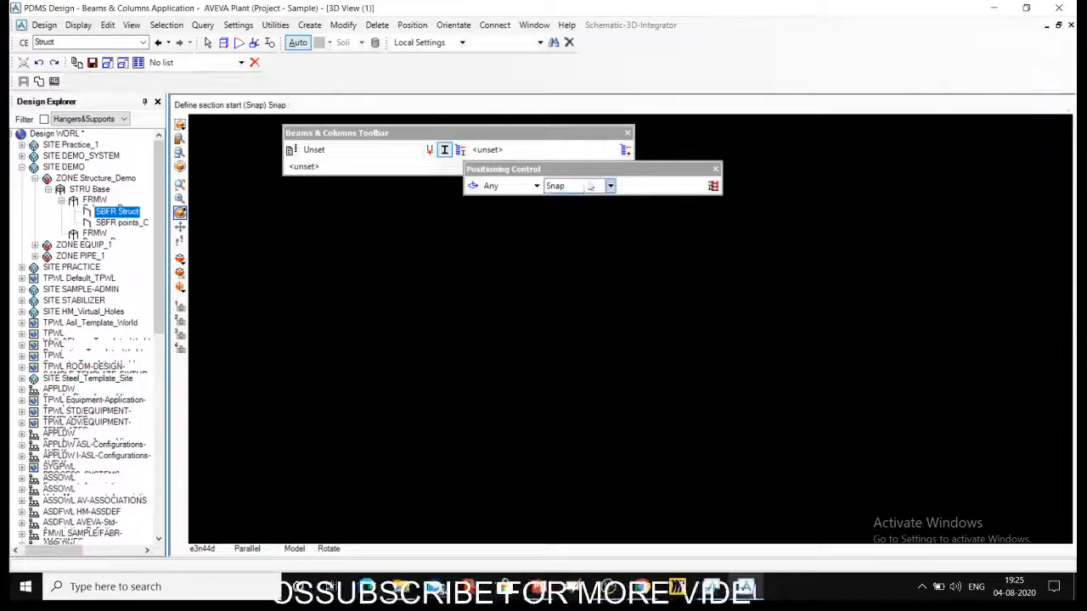
Dock the Positioning Control toolbar above the 3D view and reposition the floating Beams & Columns toolbar.
drag(543, 169, 489, 90)
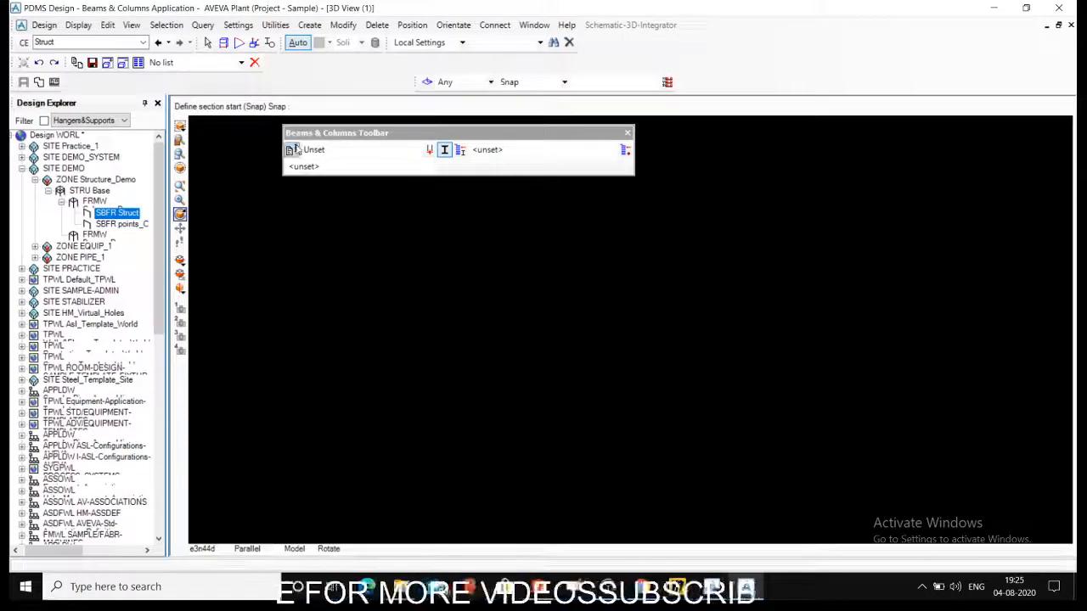
drag(322, 134, 260, 175)
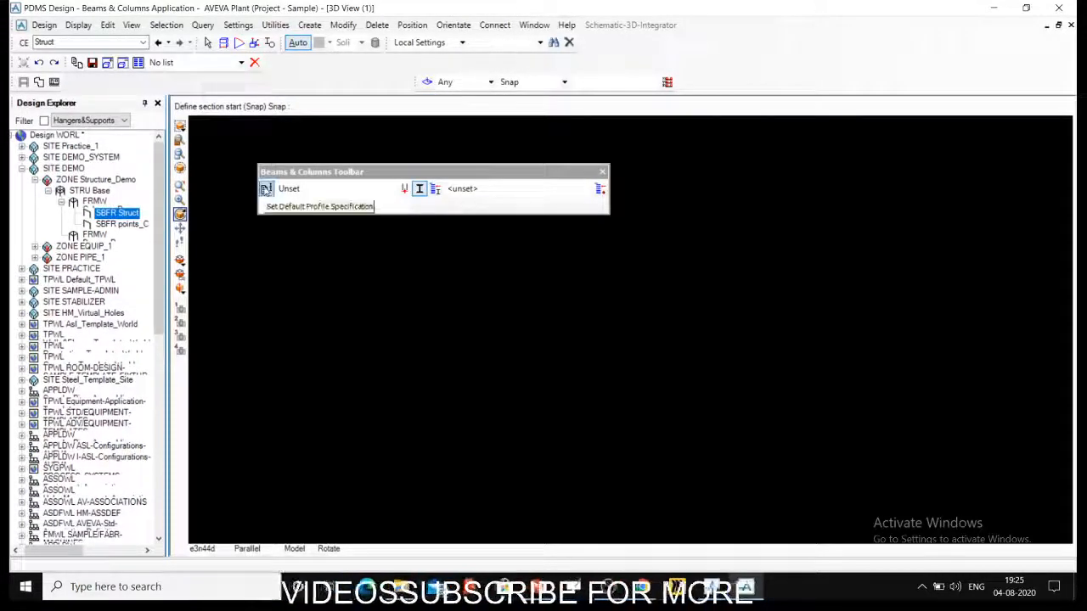
Choose the British Standard specification with the Universal Columns generic type for the default section profile.
click(265, 189)
drag(97, 9, 657, 61)
click(715, 124)
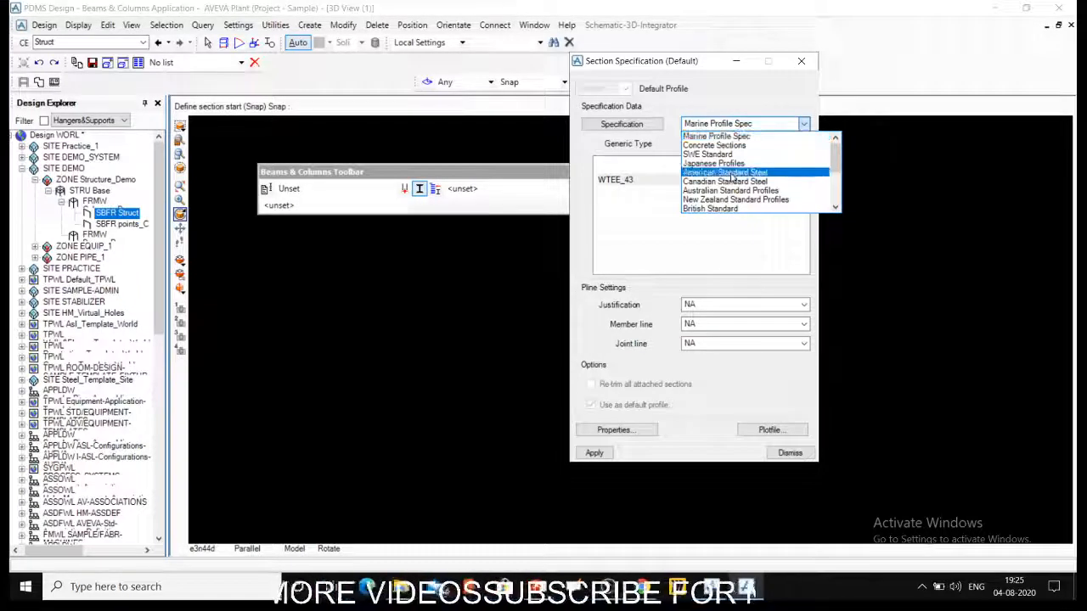
scroll(746, 207, down, 5)
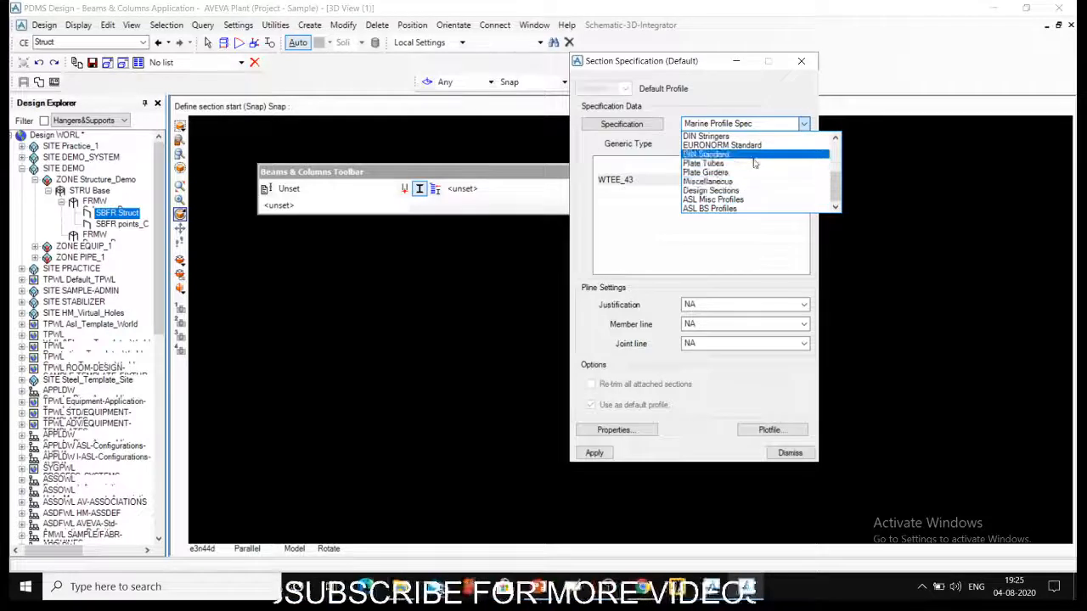
scroll(752, 190, up, 3)
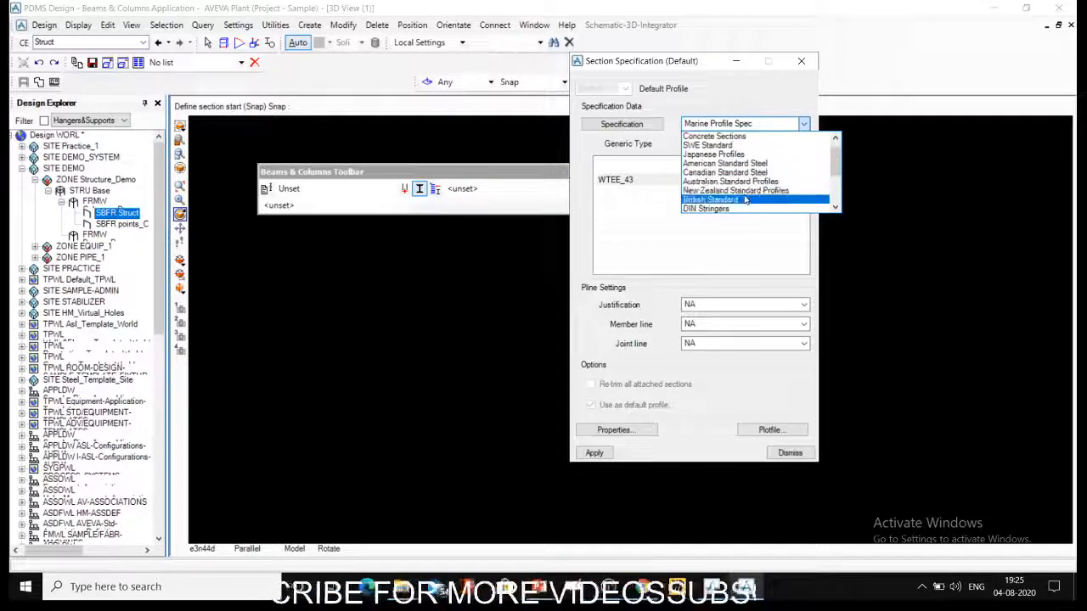
click(745, 199)
click(745, 142)
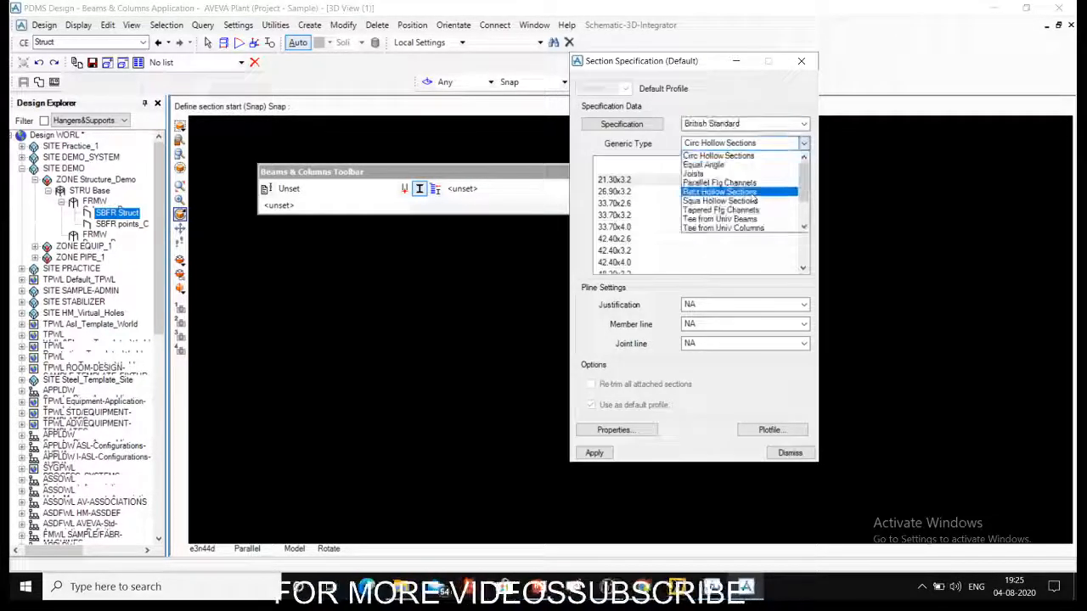
scroll(751, 196, down, 2)
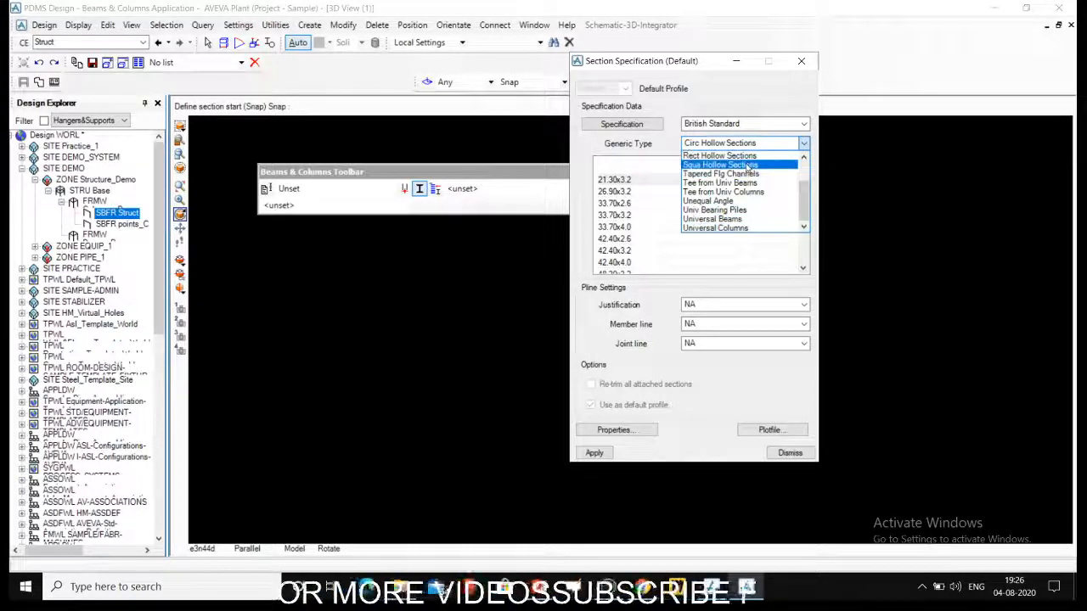
click(738, 229)
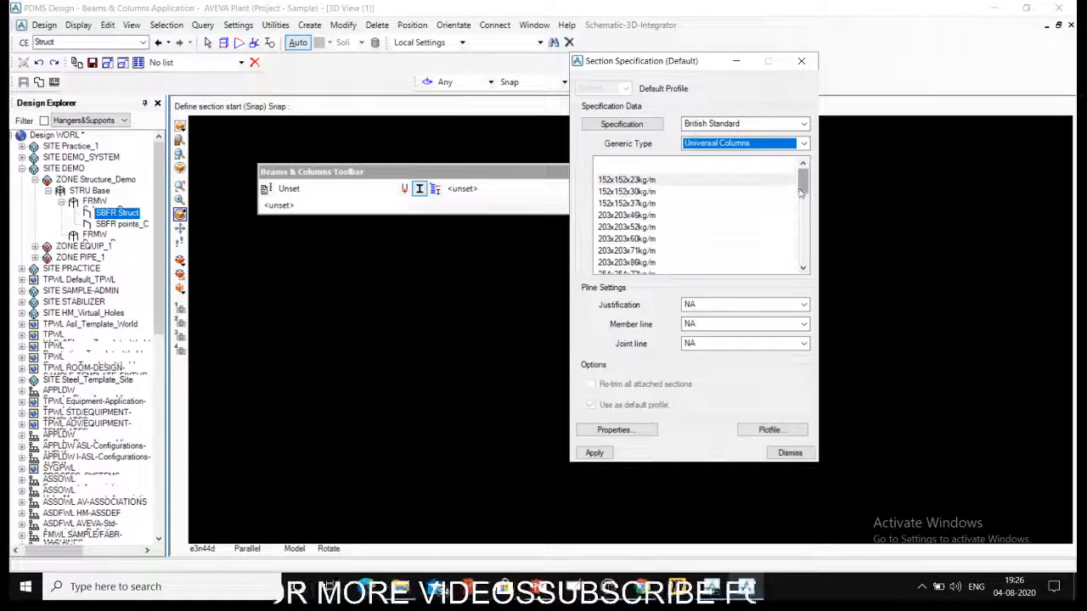
Apply 203x203x60kg/m as the default profile and dock the Beams & Columns toolbar above the 3D view.
drag(807, 183, 808, 194)
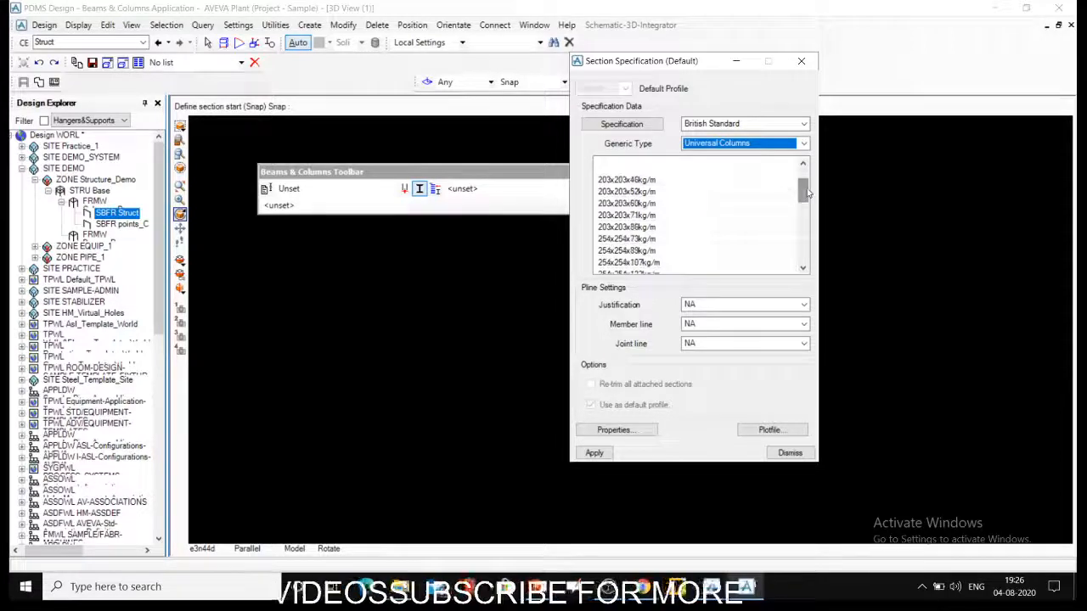
click(637, 204)
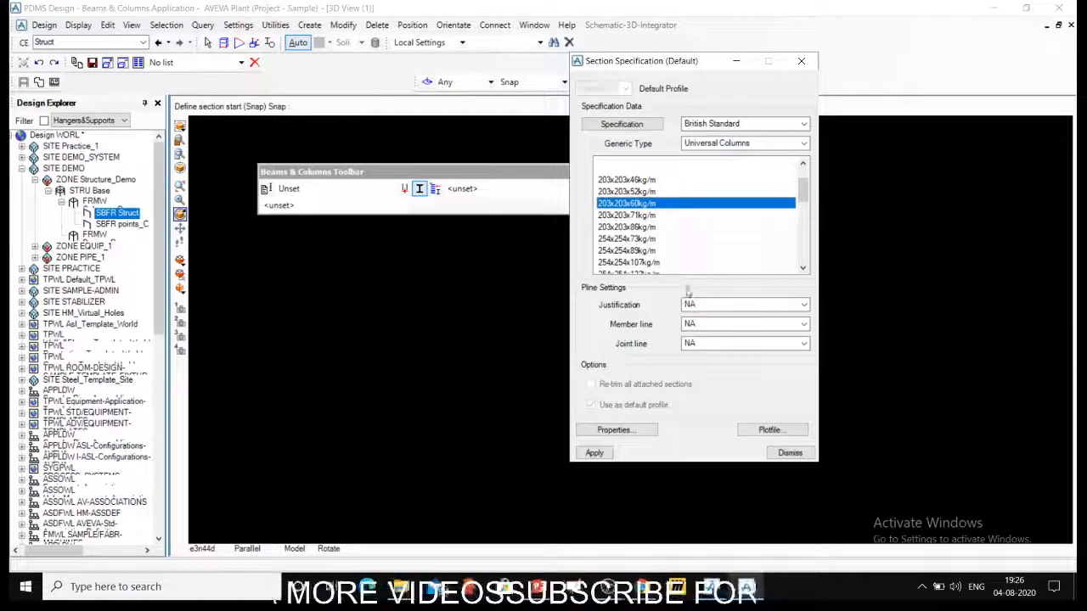
click(598, 454)
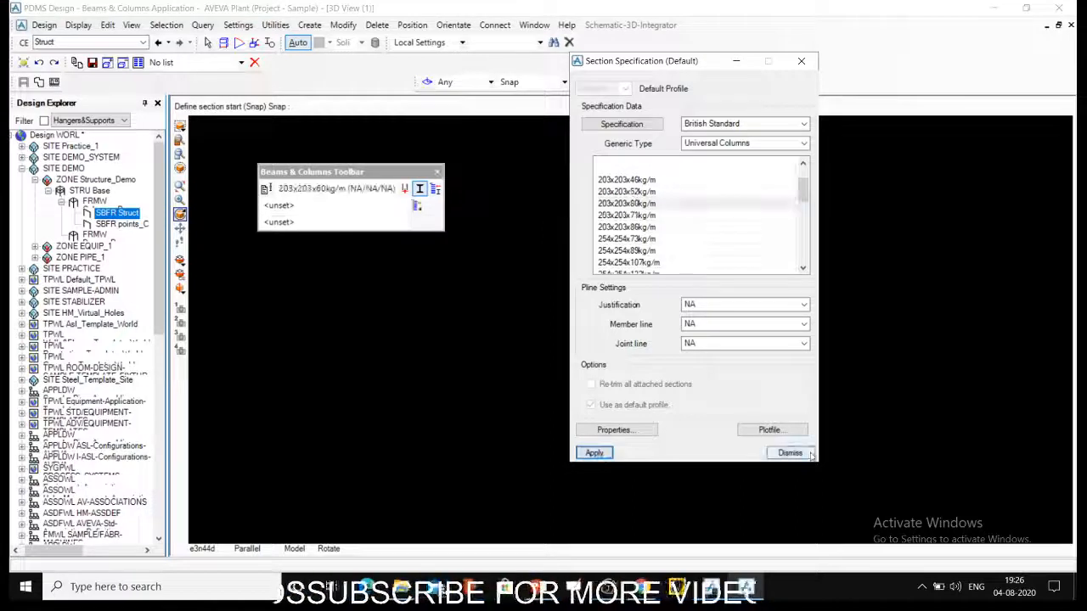
click(809, 456)
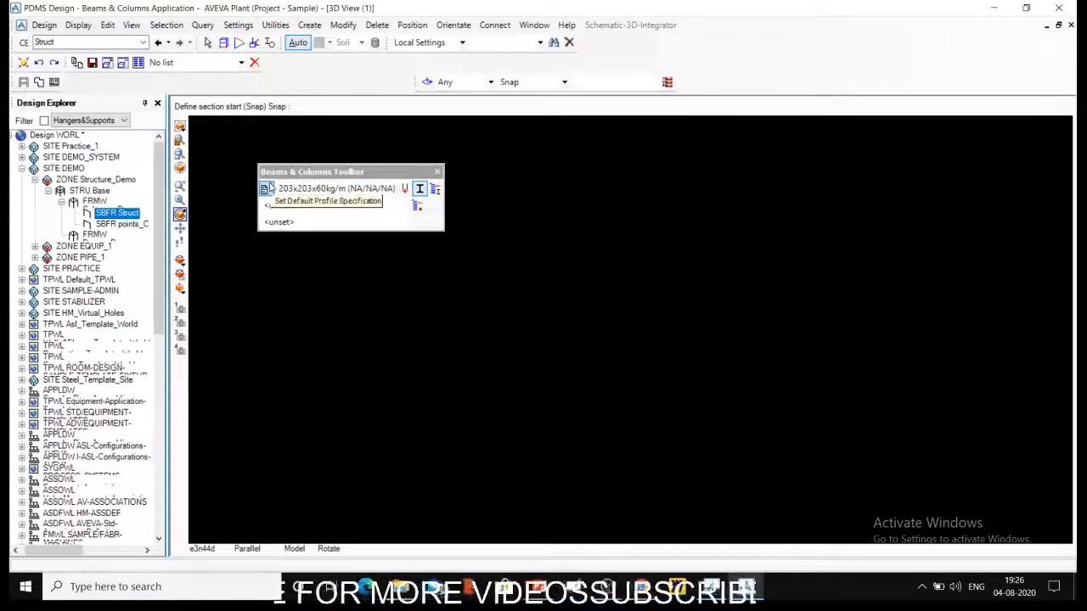
drag(381, 173, 384, 106)
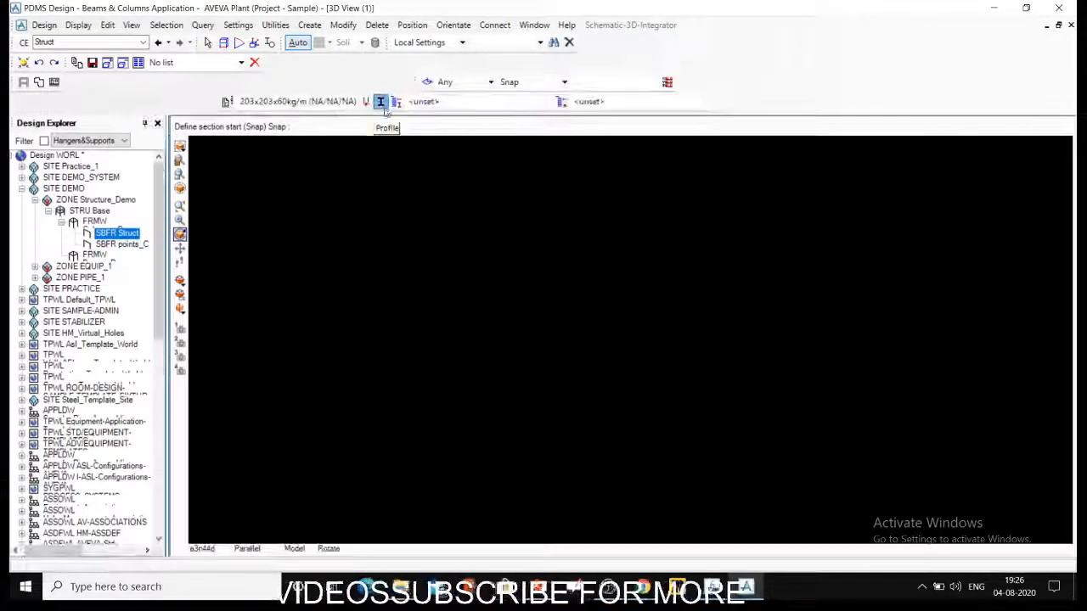
Enable the toggle beside Profile, set Struct as the section storage area and points_C as the node storage area, leaving Struct as current element.
click(366, 101)
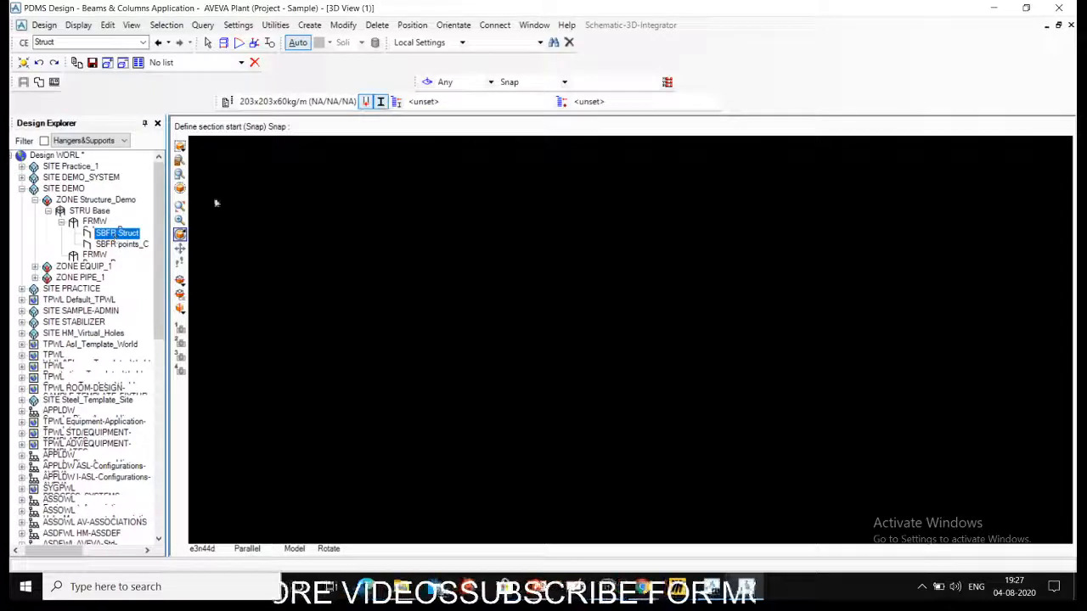
click(397, 102)
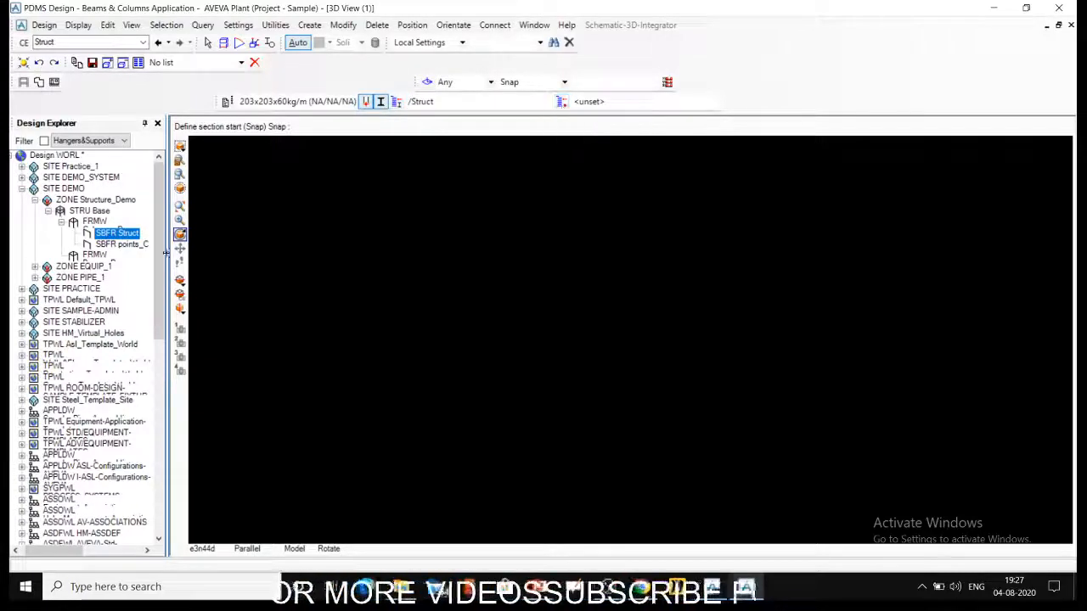
click(128, 245)
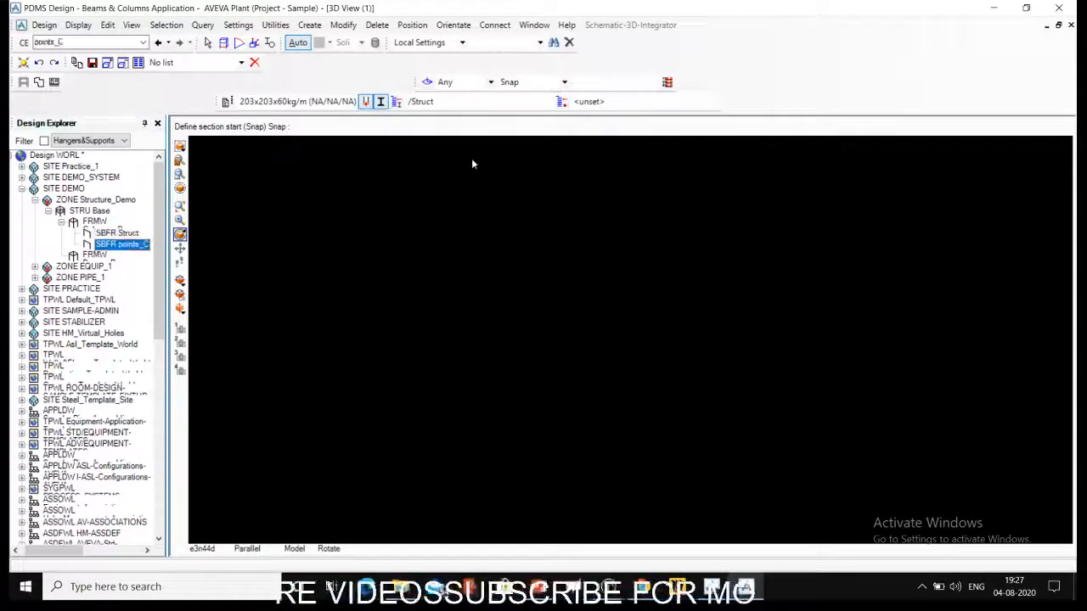
click(561, 101)
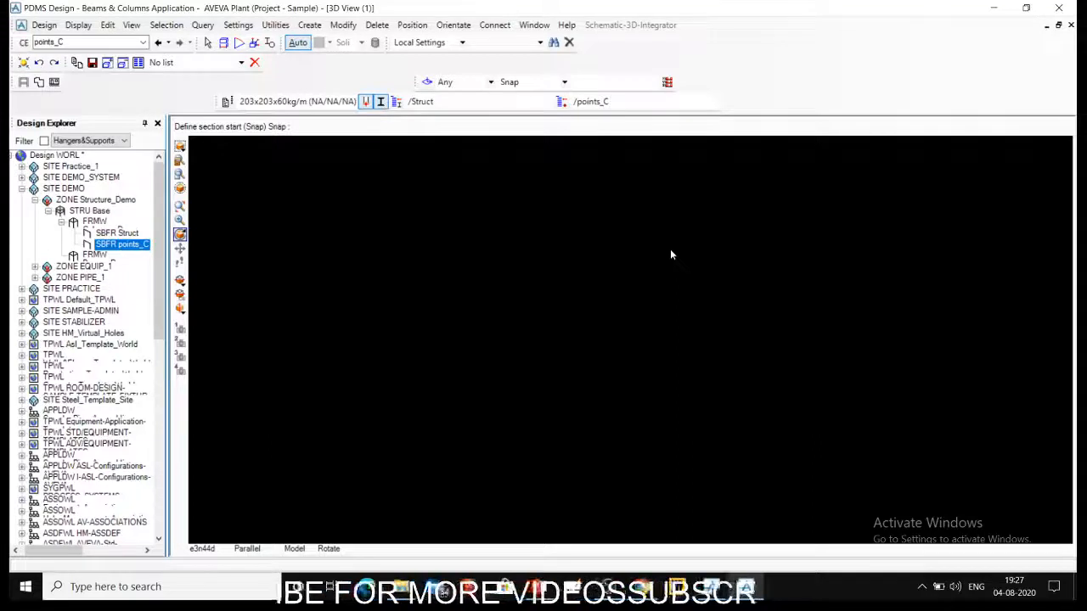
click(131, 235)
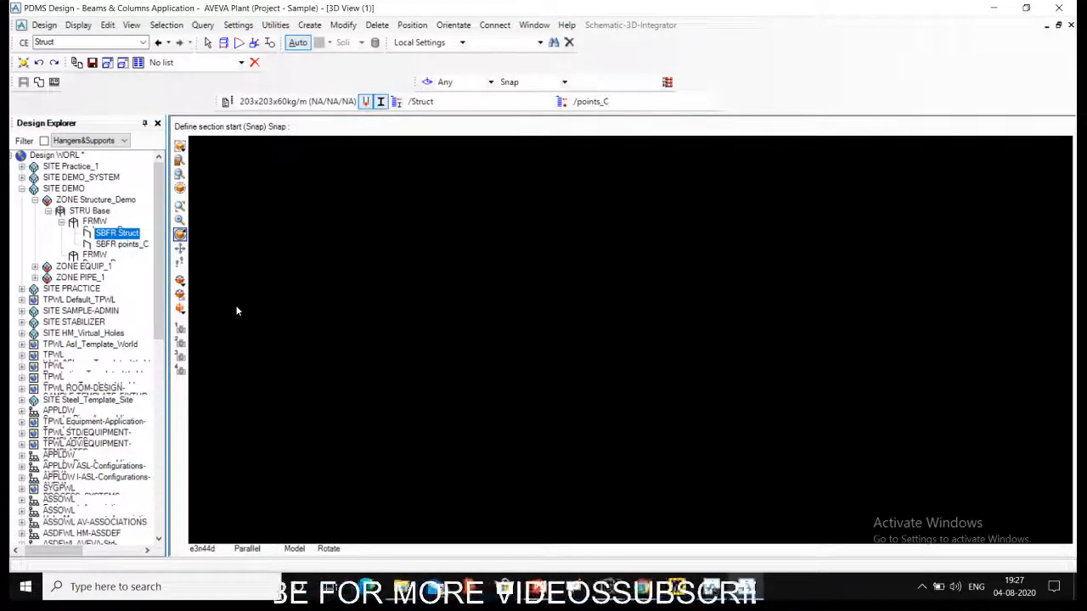
click(310, 26)
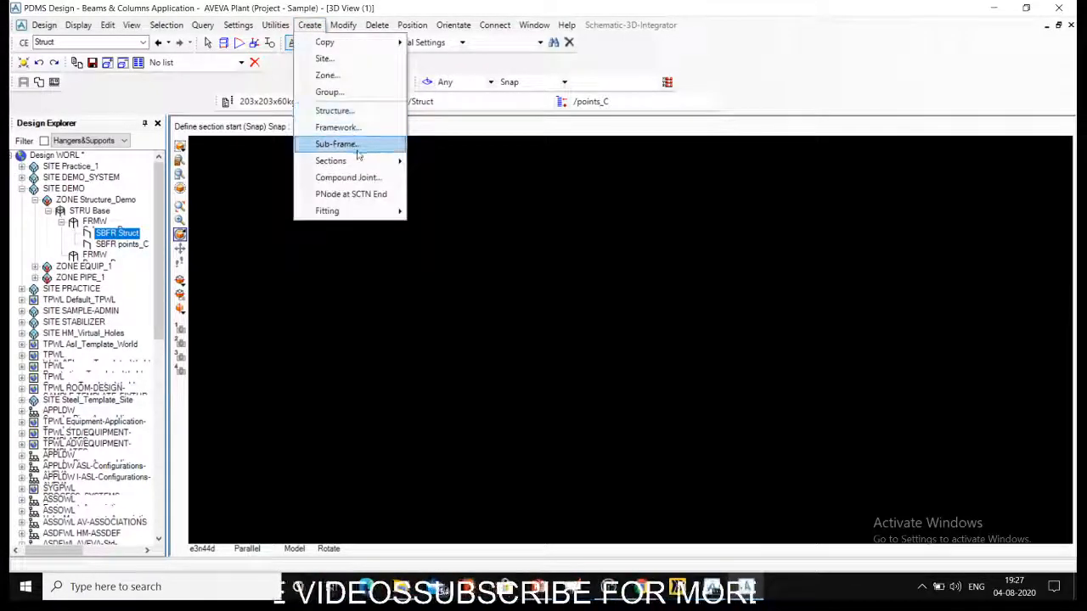
mouse_move(360, 163)
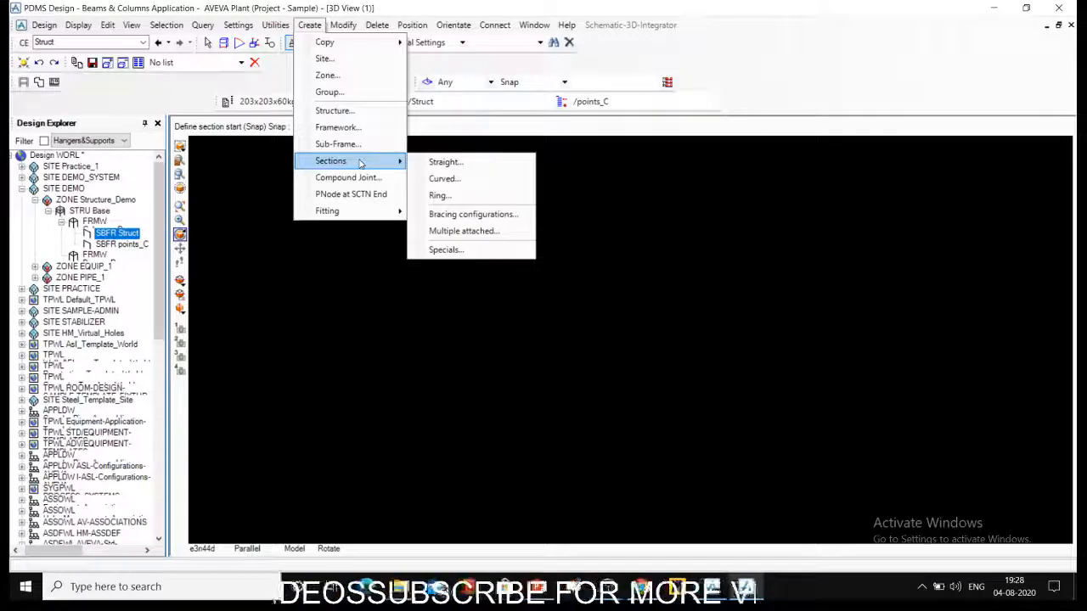
click(306, 262)
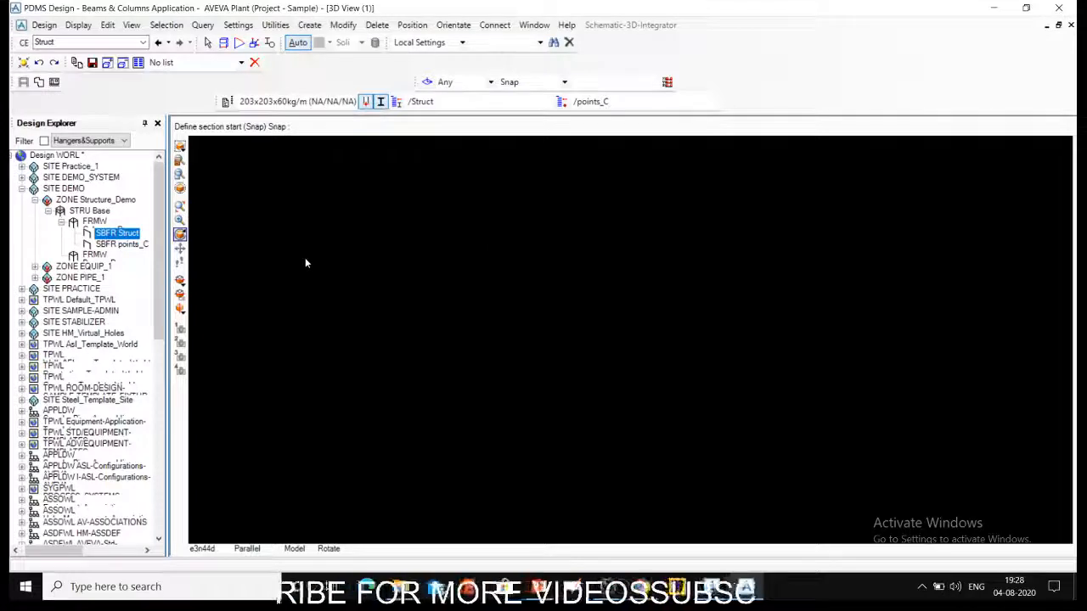